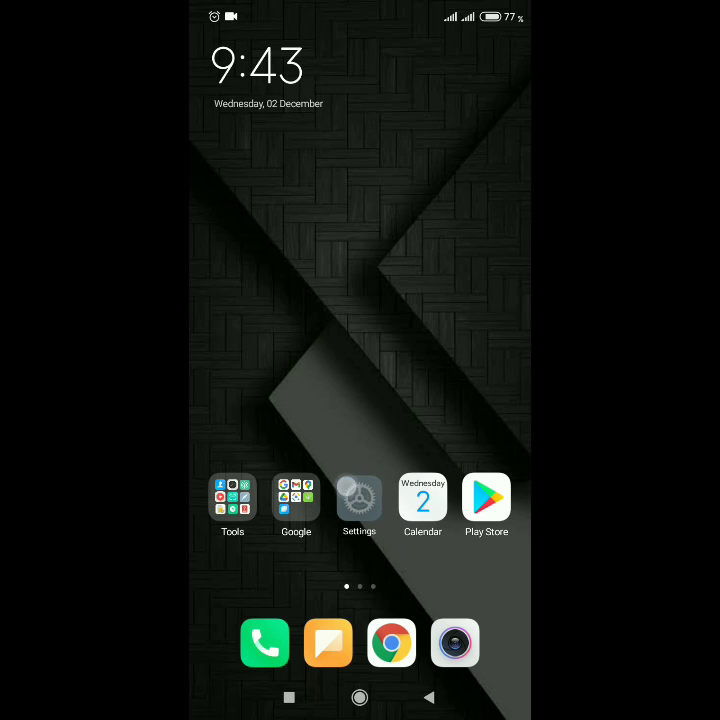
Step: Switch Wi-Fi on, let it join the no-internet network, then return home
{"action": "left_click", "coordinate": [359, 498]}
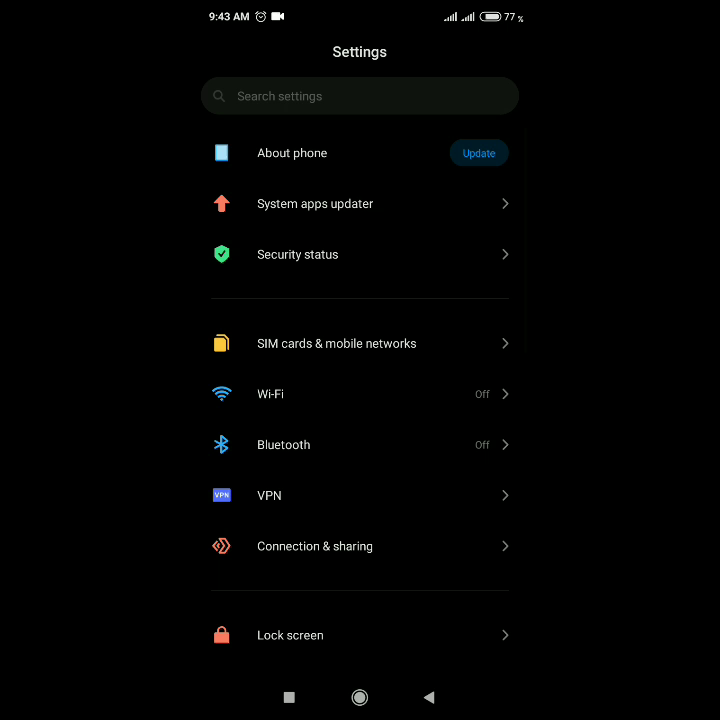
{"action": "left_click", "coordinate": [359, 394]}
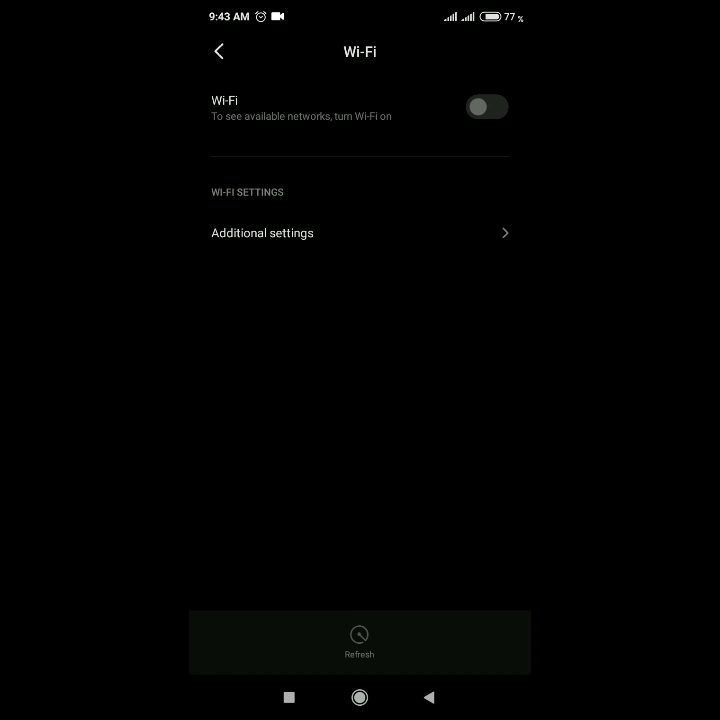
{"action": "left_click", "coordinate": [487, 106]}
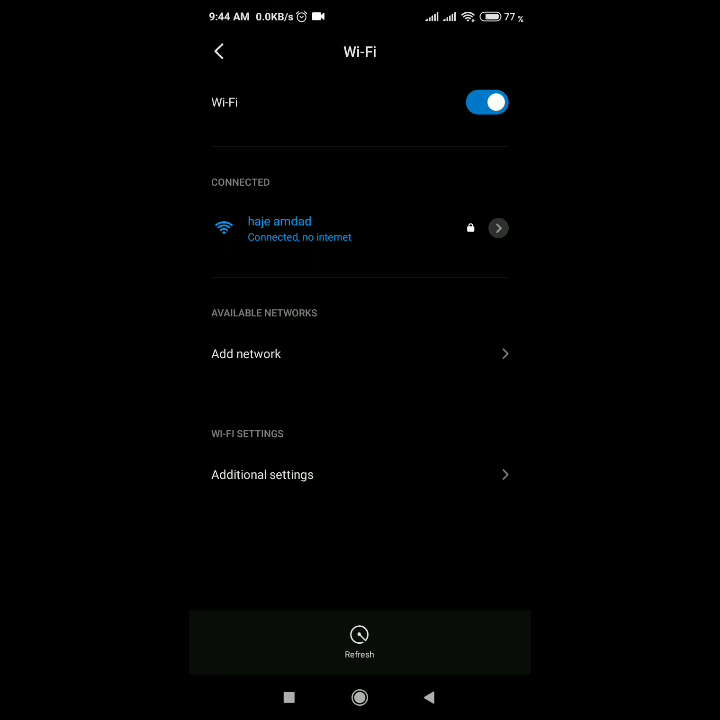
{"action": "left_click_drag", "start_coordinate": [360, 10], "coordinate": [360, 400]}
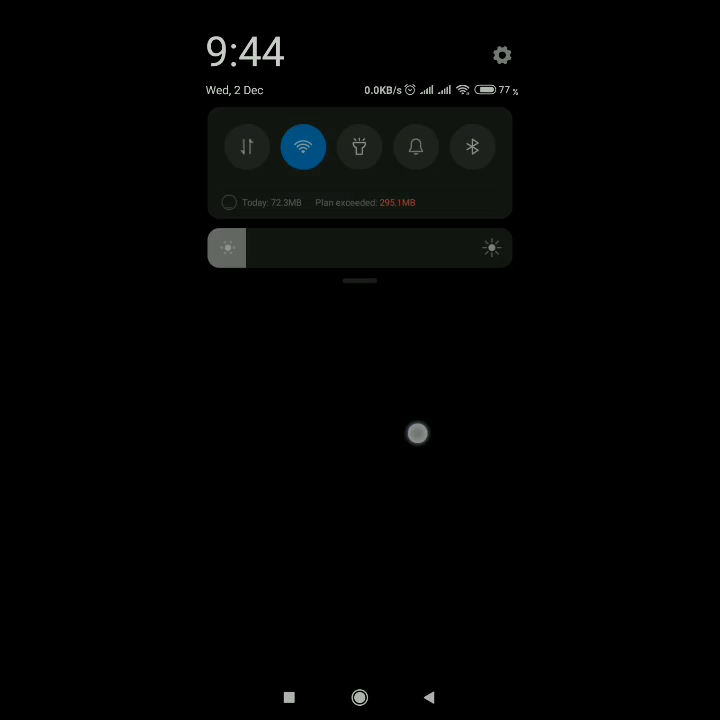
{"action": "left_click_drag", "start_coordinate": [360, 500], "coordinate": [360, 100]}
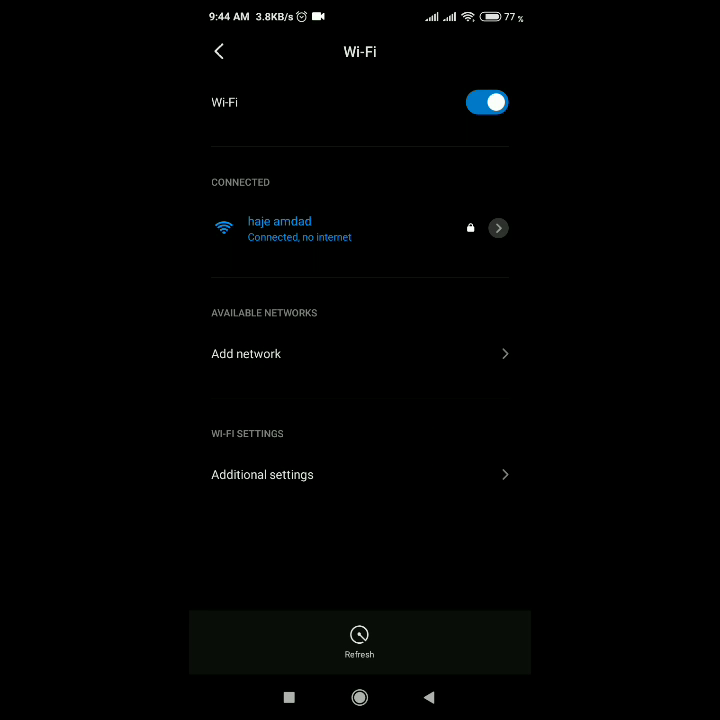
{"action": "left_click", "coordinate": [429, 697]}
Step: Reopen Wi-Fi settings and show the connected network's share-password QR code
{"action": "left_click", "coordinate": [359, 697]}
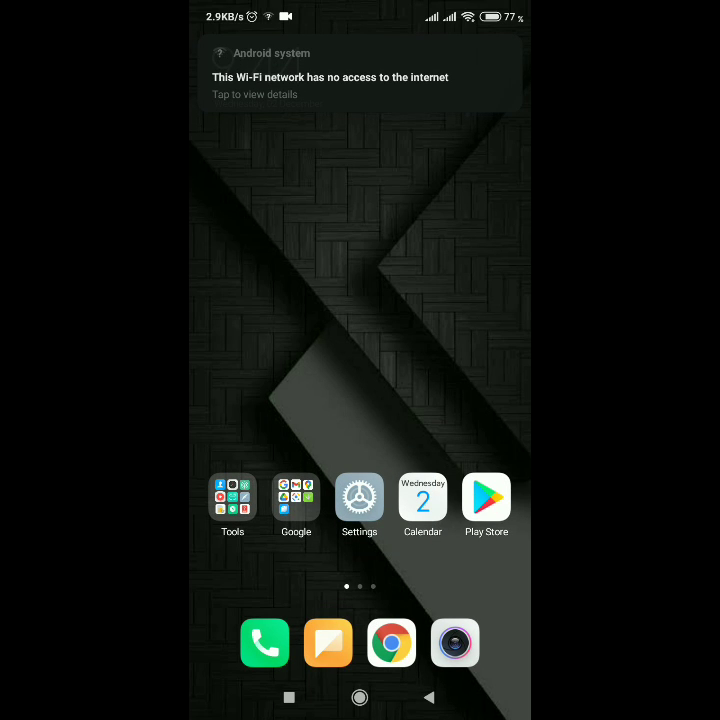
{"action": "left_click", "coordinate": [359, 498]}
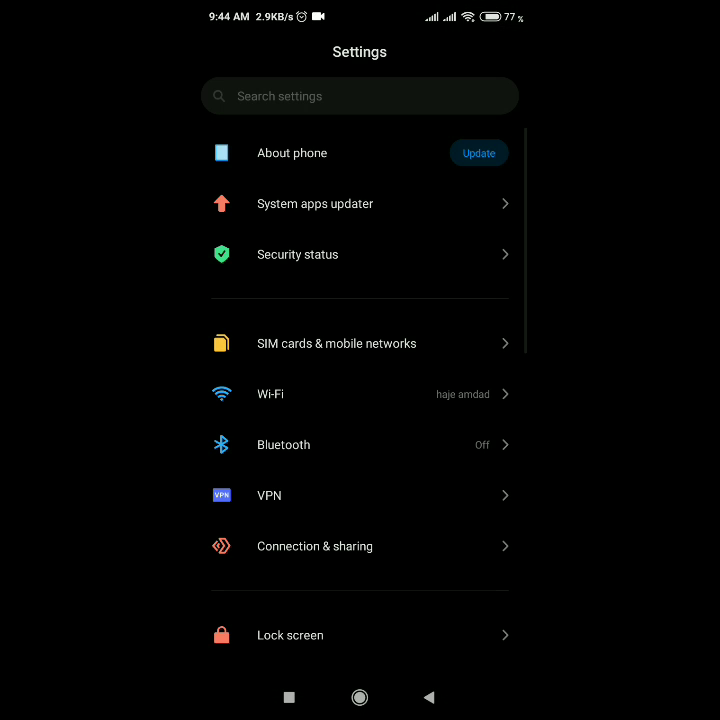
{"action": "left_click", "coordinate": [360, 393]}
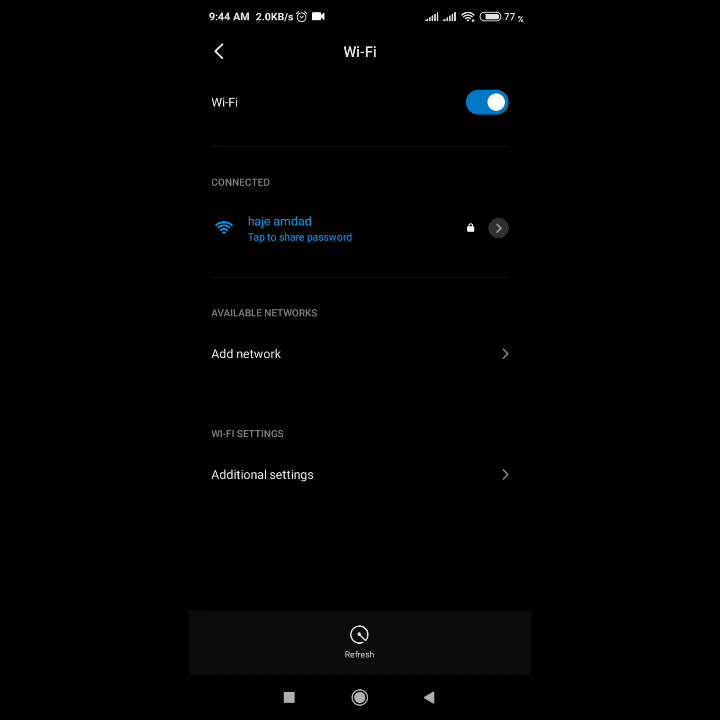
{"action": "left_click", "coordinate": [348, 229]}
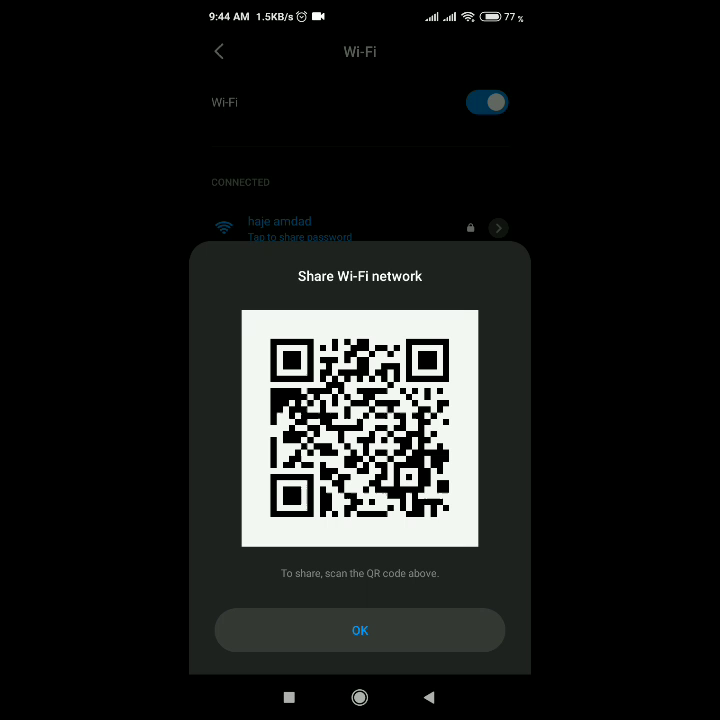
Step: Screenshot the Wi-Fi QR dialog from quick settings, dismiss it and return home
{"action": "left_click_drag", "start_coordinate": [360, 15], "coordinate": [360, 400]}
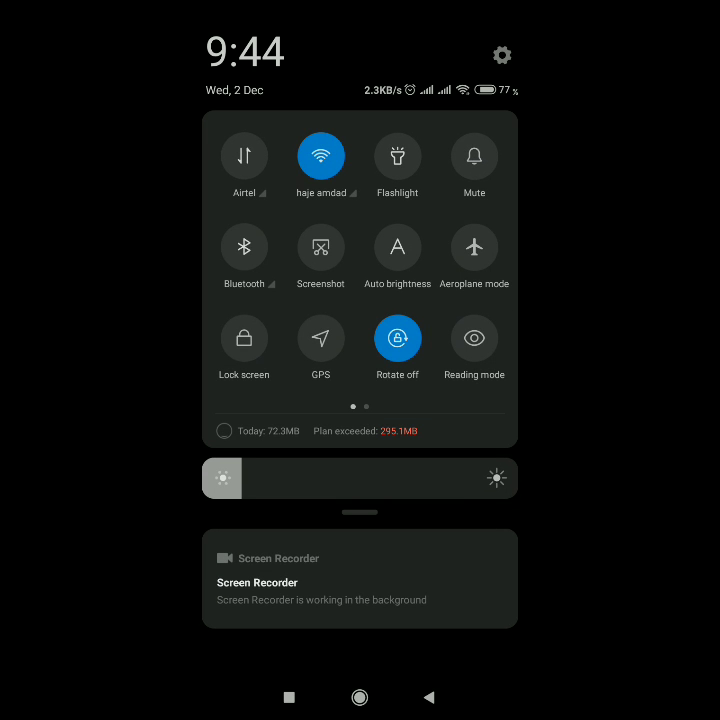
{"action": "mouse_move", "coordinate": [470, 250]}
{"action": "left_mouse_down"}
{"action": "mouse_move", "coordinate": [240, 250]}
{"action": "mouse_move", "coordinate": [470, 250]}
{"action": "left_mouse_up"}
{"action": "key", "text": "Escape"}
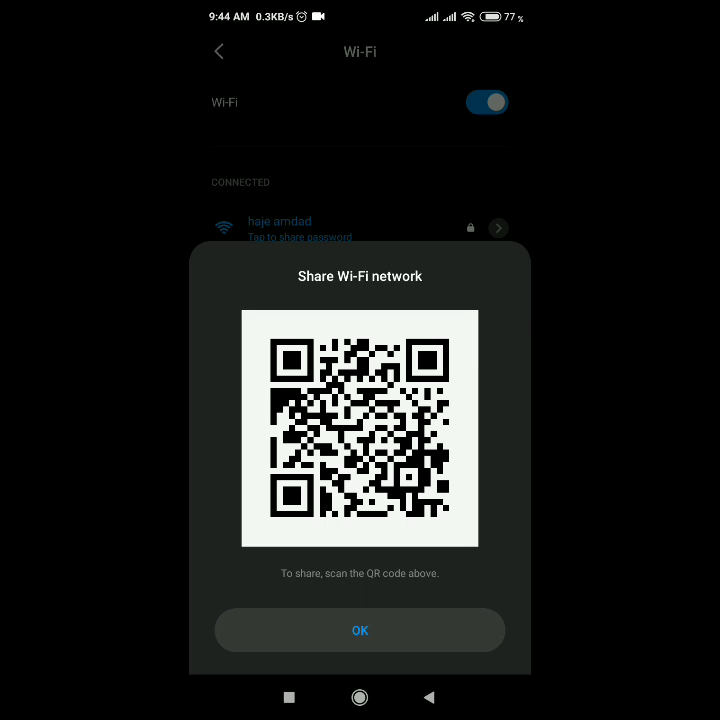
{"action": "left_click", "coordinate": [360, 630]}
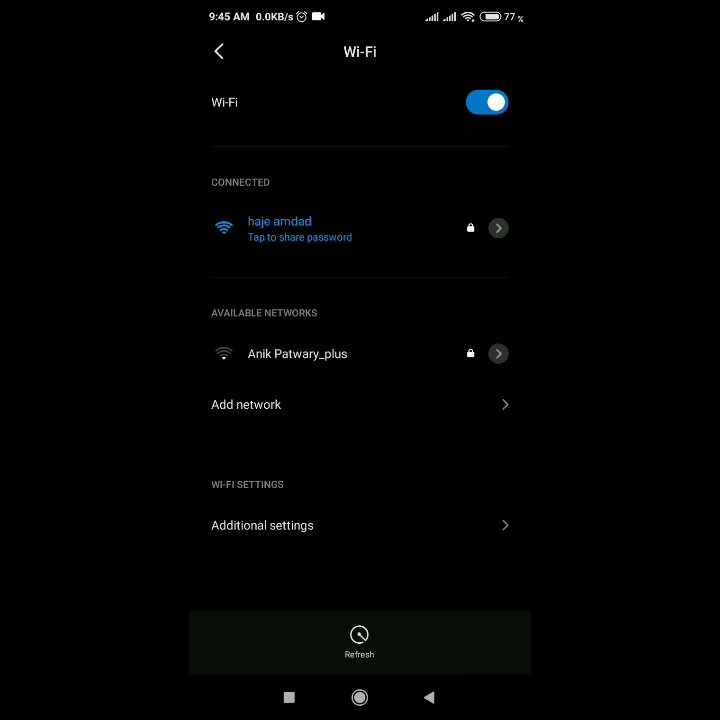
{"action": "left_click", "coordinate": [428, 697]}
Step: Open Scanner from Tools and scan the QR screenshot from the Recent album
{"action": "left_click", "coordinate": [359, 697]}
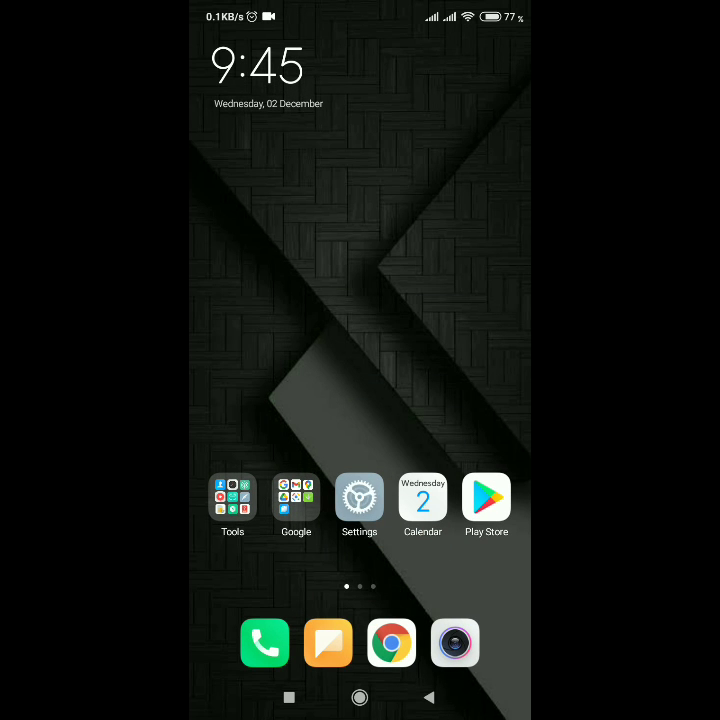
{"action": "left_click", "coordinate": [232, 498]}
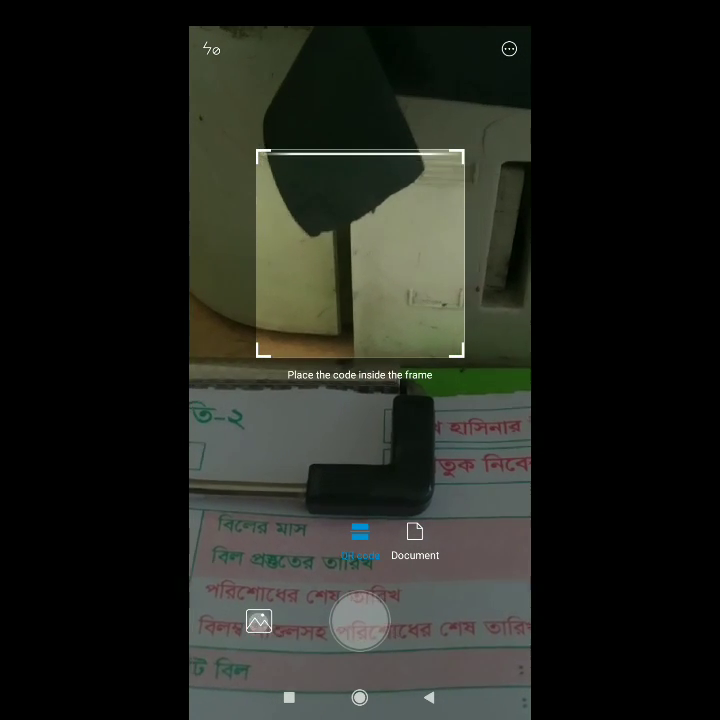
{"action": "left_click", "coordinate": [258, 622]}
{"action": "left_click", "coordinate": [400, 102]}
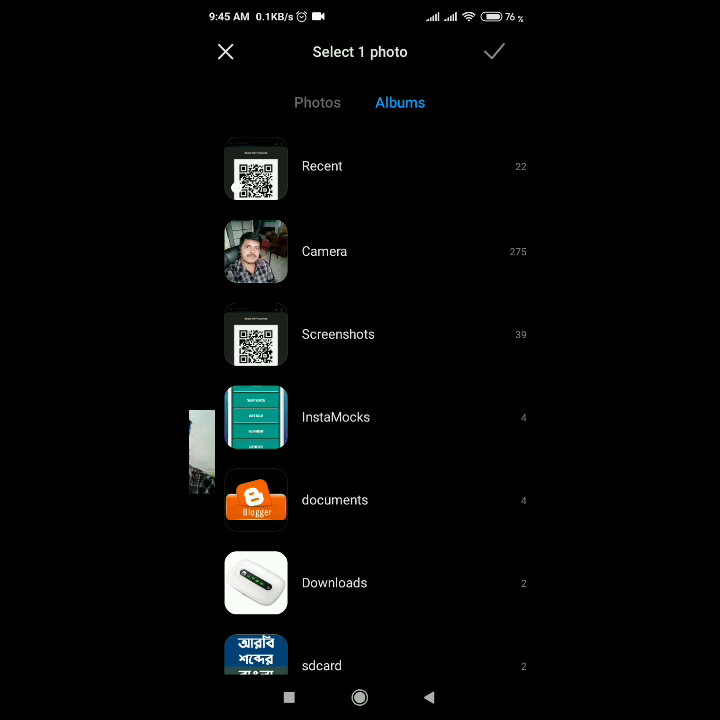
{"action": "left_click", "coordinate": [360, 166]}
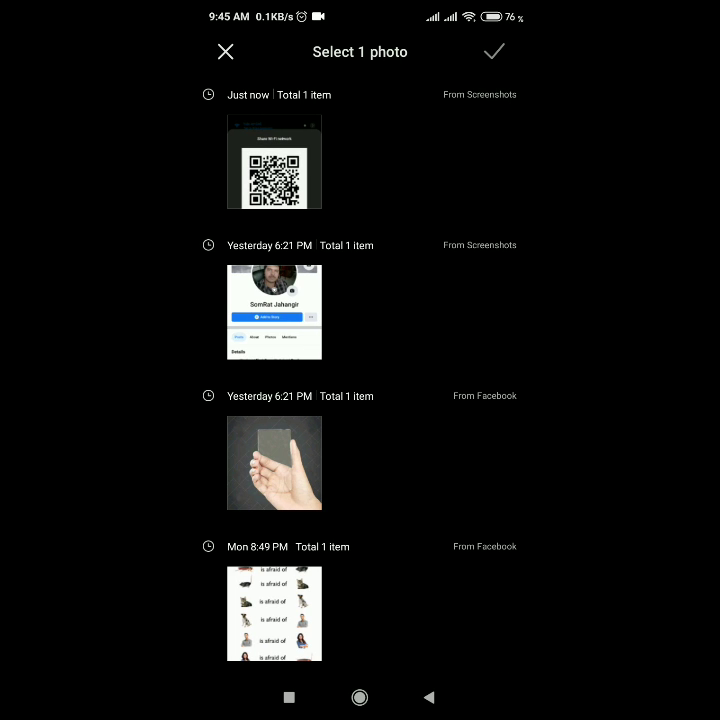
{"action": "left_click", "coordinate": [274, 164]}
Step: Wait on the Scanner result until the SSID, password and WPA security are displayed
{"action": "left_click", "coordinate": [493, 52]}
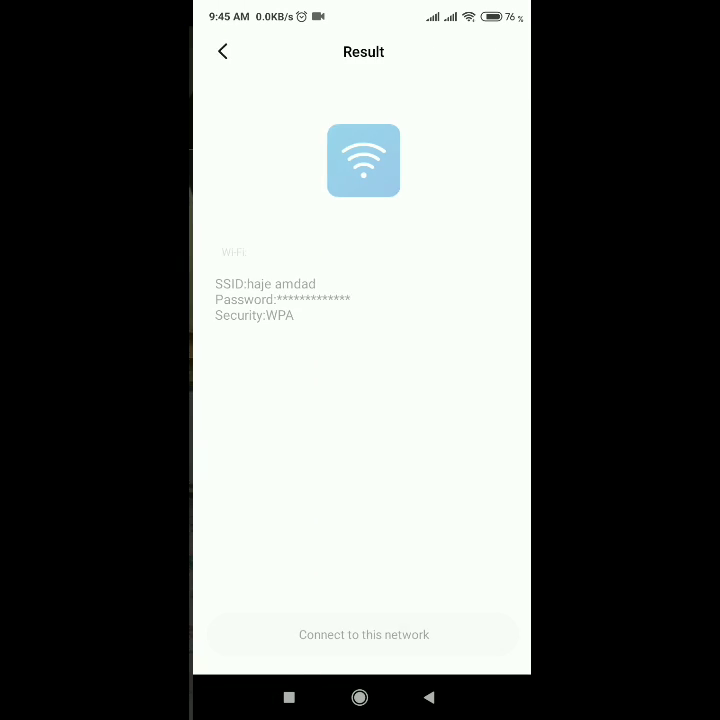